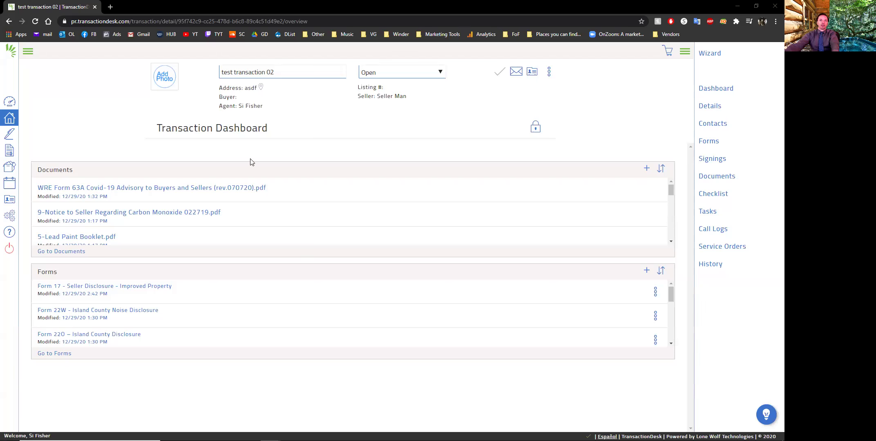
# Open the Client Resources folder in the documents of test transaction 02.
pyautogui.moveTo(288, 127); pyautogui.dragTo(153, 129)
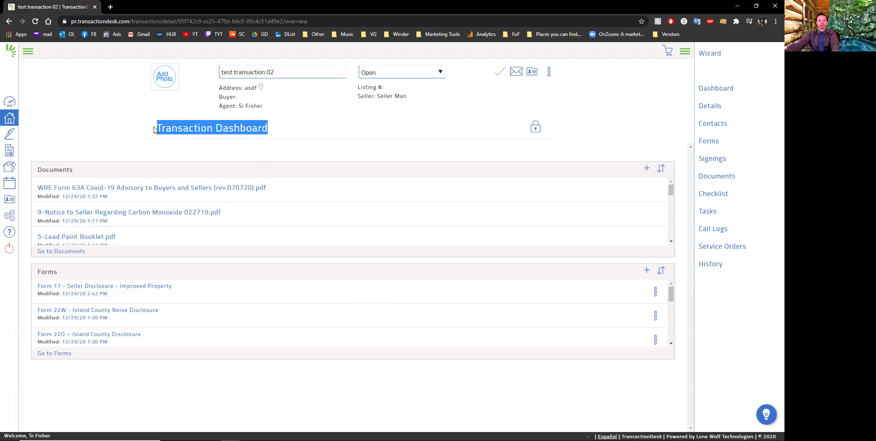
pyautogui.click(279, 72)
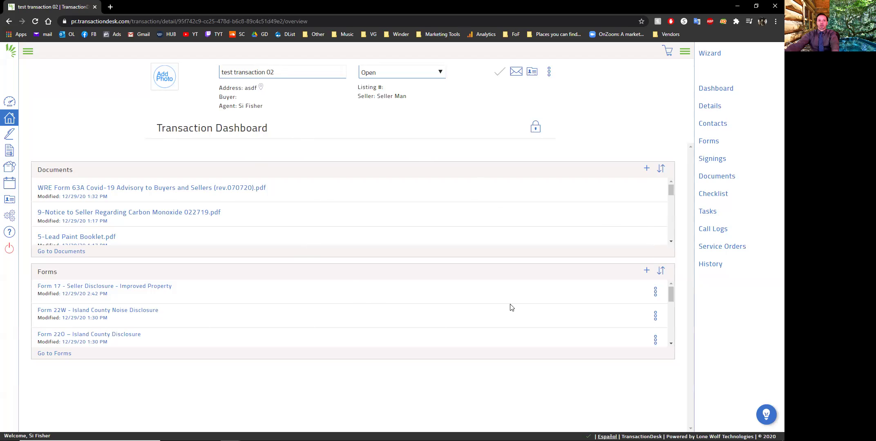
pyautogui.click(714, 178)
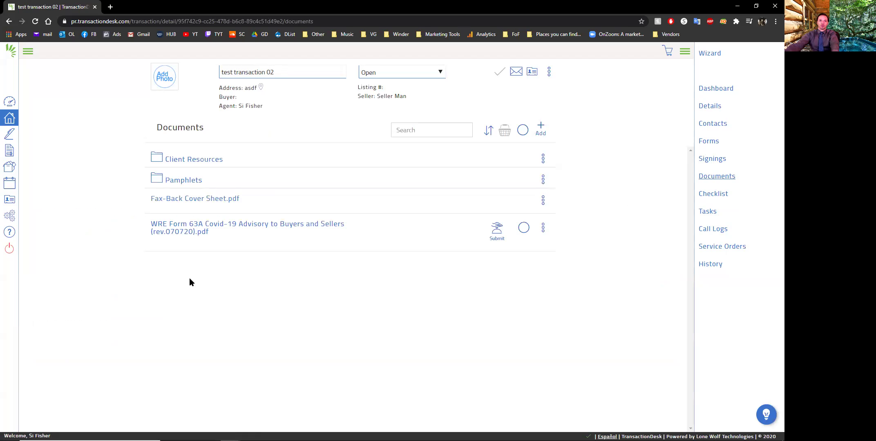
pyautogui.click(198, 162)
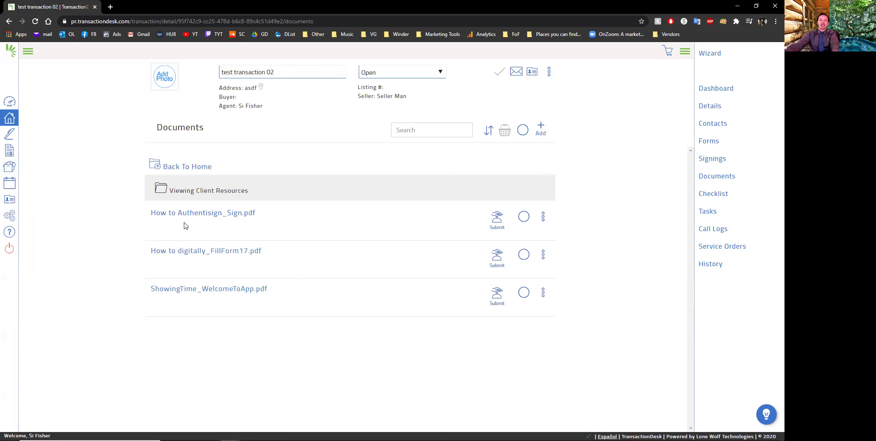
# Preview How to digitally_FillForm17.pdf, read through its instructions for filling out Form 17, and close the preview.
pyautogui.click(191, 253)
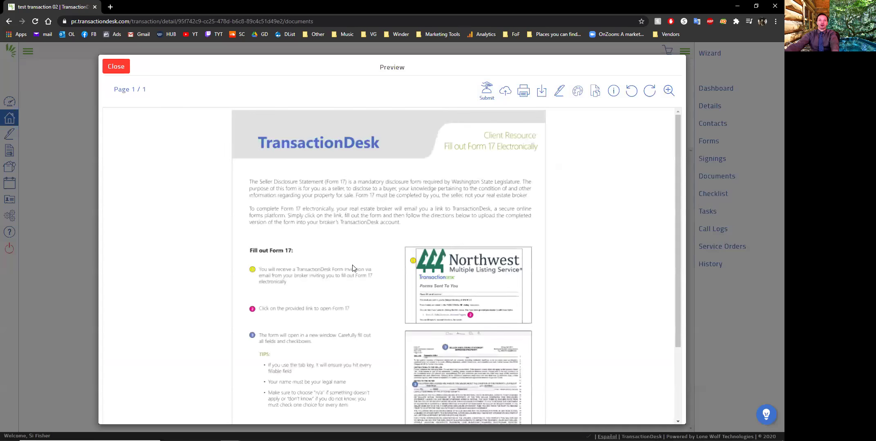
pyautogui.scroll(-2, 351, 270)
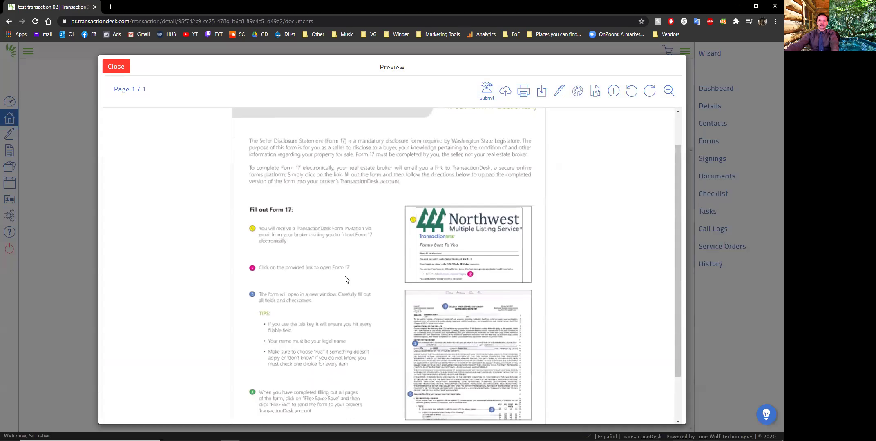
pyautogui.scroll(-2, 348, 278)
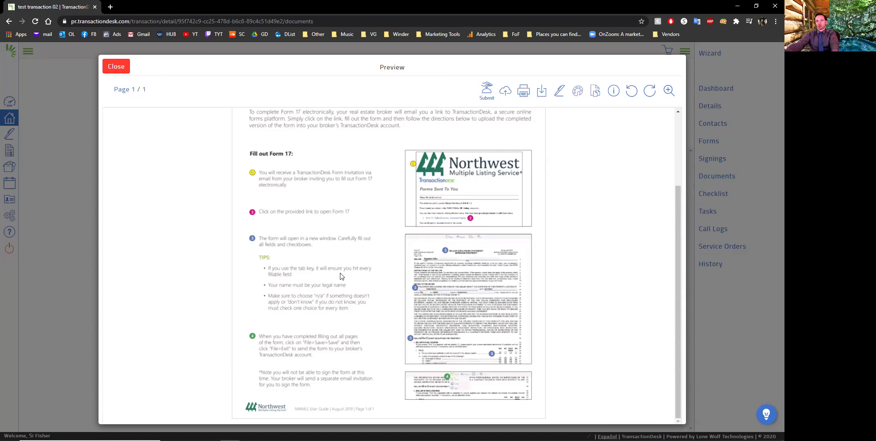
pyautogui.scroll(4, 348, 262)
pyautogui.scroll(-4, 376, 281)
pyautogui.scroll(3, 368, 282)
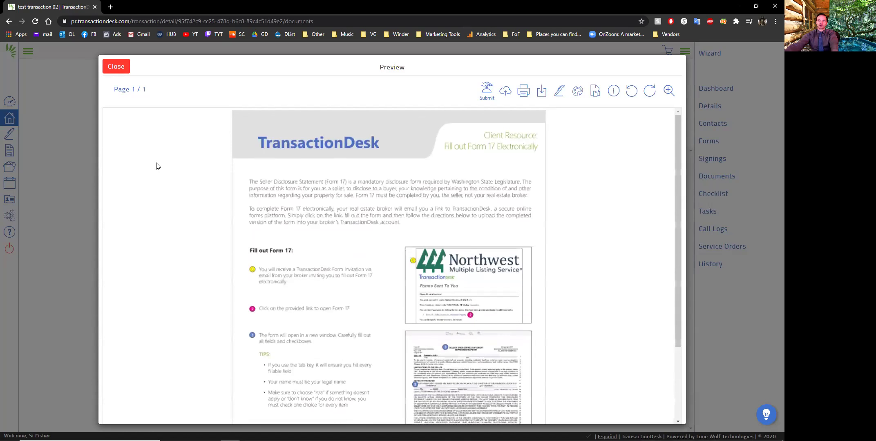
pyautogui.click(115, 70)
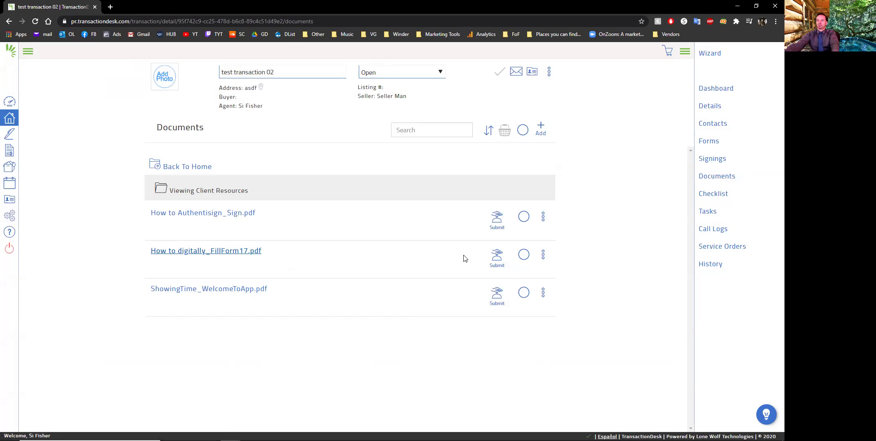
# Select How to digitally_FillForm17.pdf and start an email containing it.
pyautogui.click(524, 255)
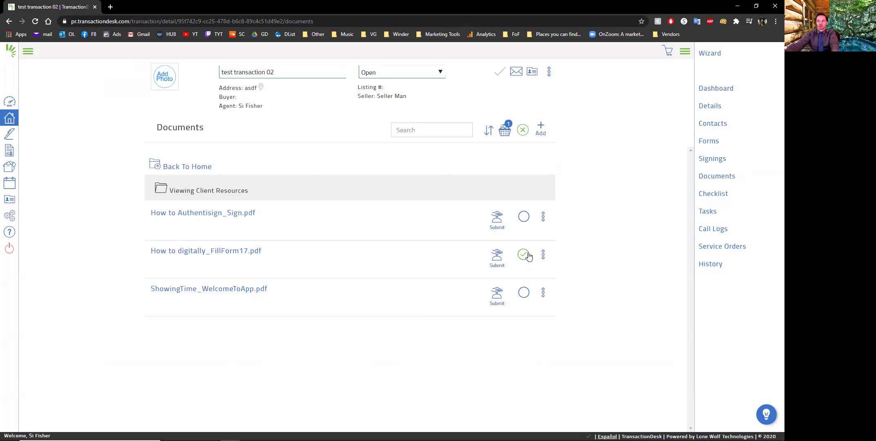
pyautogui.click(503, 131)
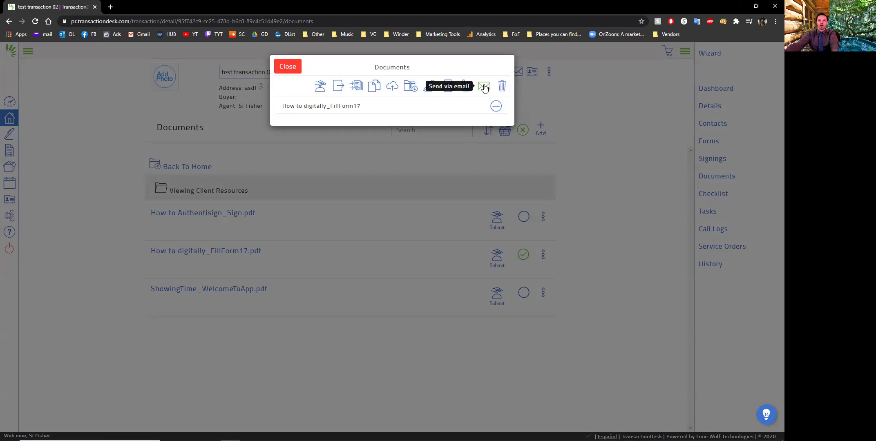
pyautogui.click(484, 87)
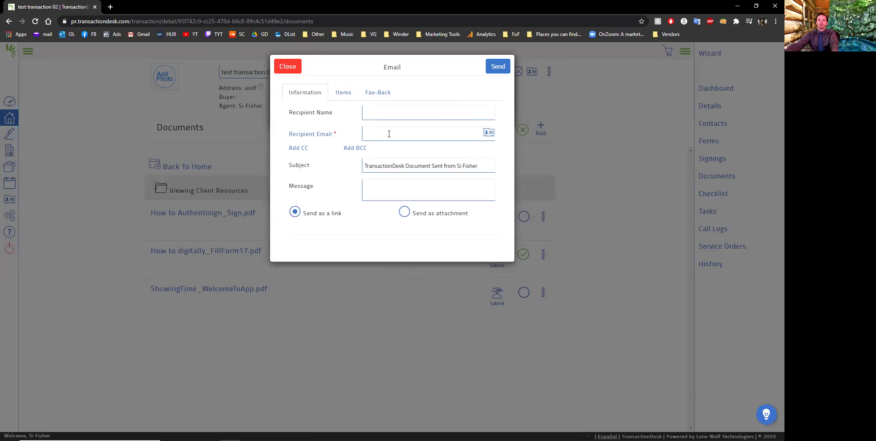
# Add a CC field and choose Send as attachment, and discard the email and the document selection.
pyautogui.click(299, 149)
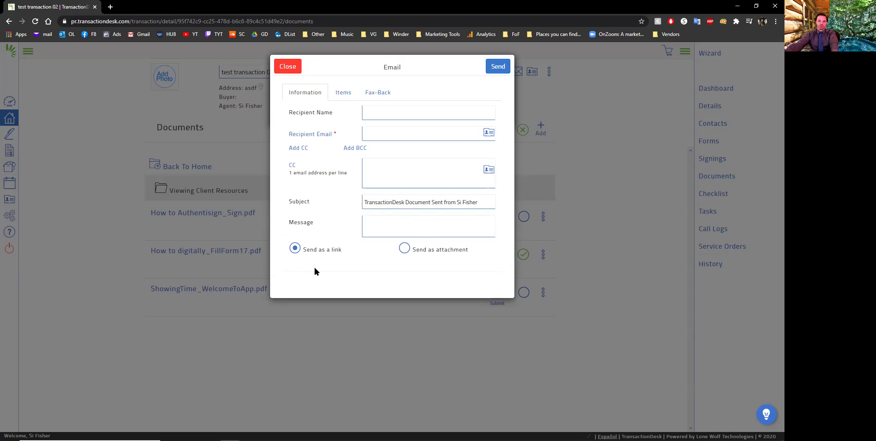
pyautogui.click(432, 249)
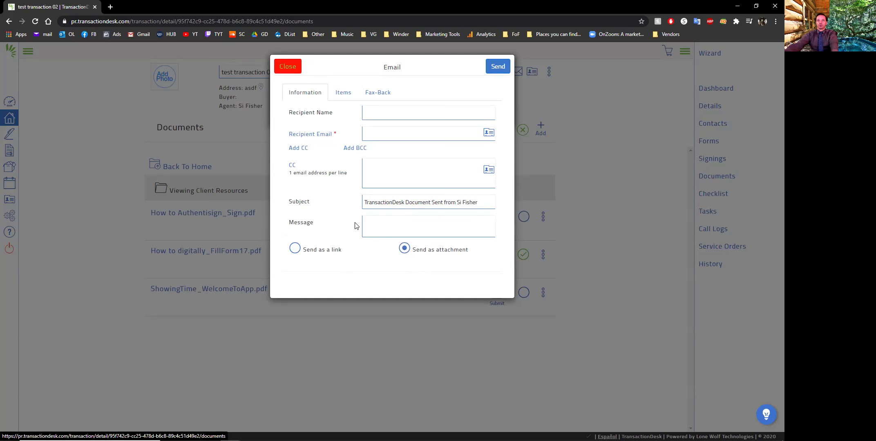
pyautogui.click(380, 223)
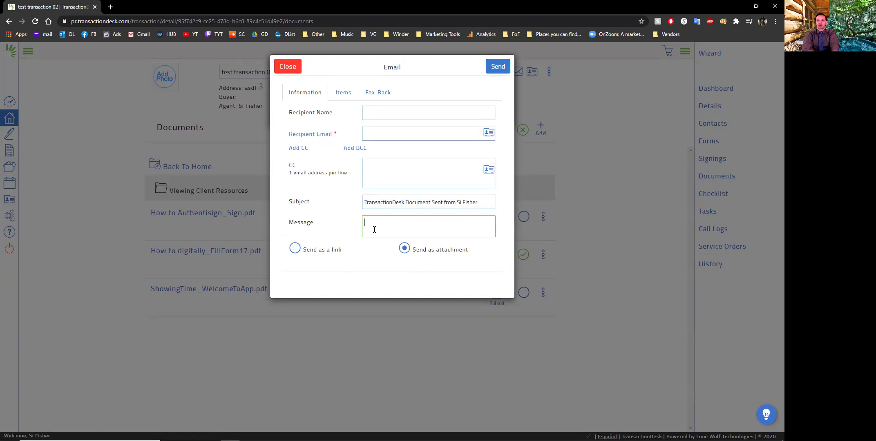
pyautogui.click(290, 70)
pyautogui.click(284, 66)
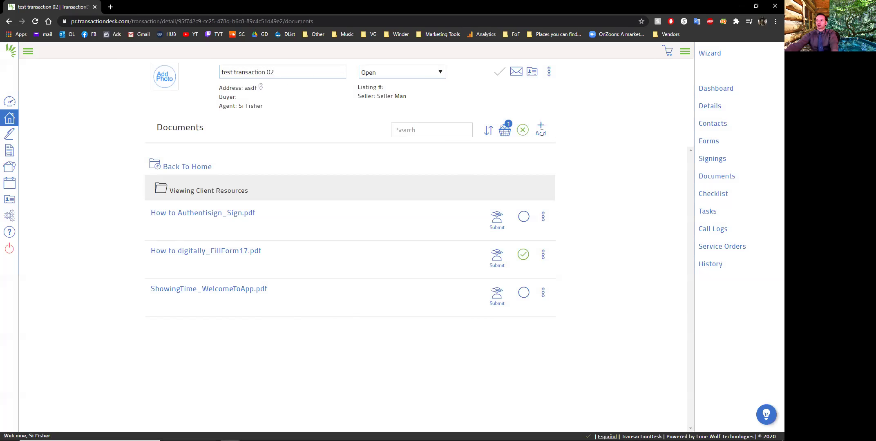
pyautogui.click(523, 131)
# In the transaction's forms, select the Form 17 - Seller Disclosure modified at 2:42 PM and start an email containing it.
pyautogui.click(710, 142)
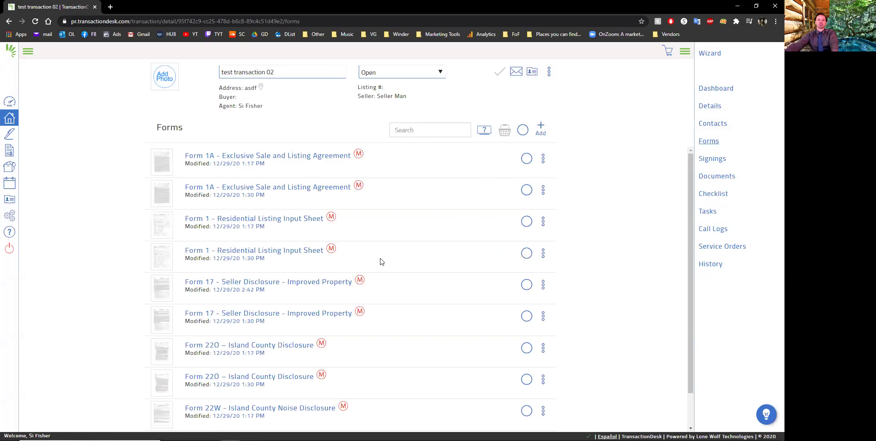
pyautogui.scroll(-2, 392, 265)
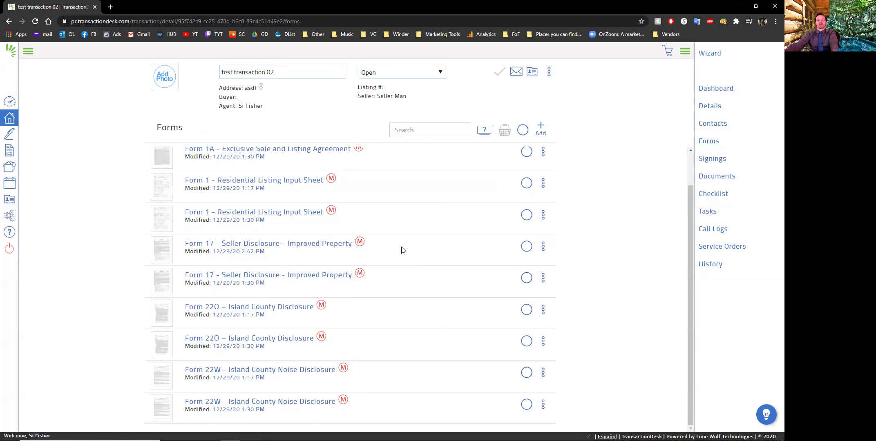
pyautogui.click(527, 248)
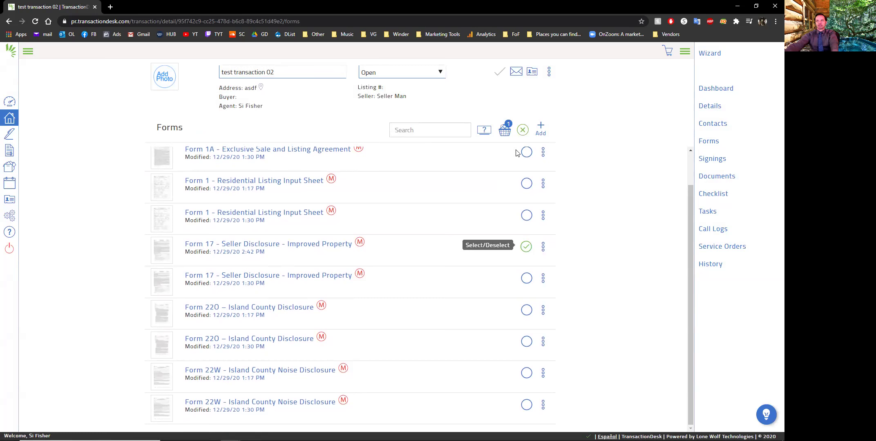
pyautogui.click(505, 130)
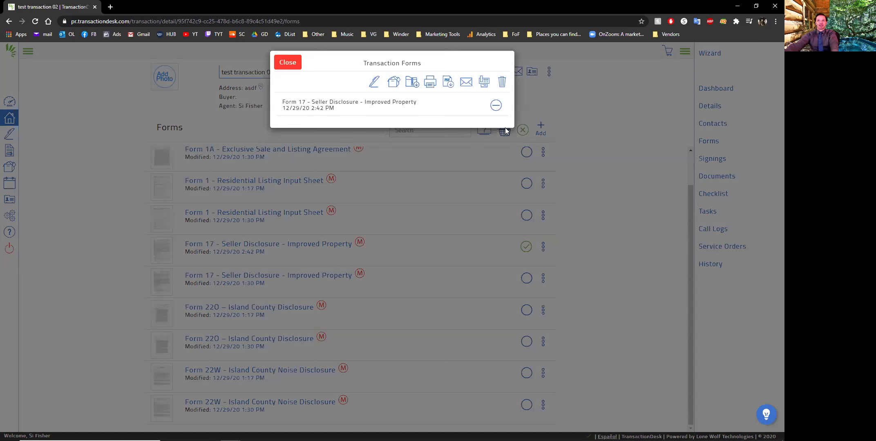
pyautogui.click(465, 86)
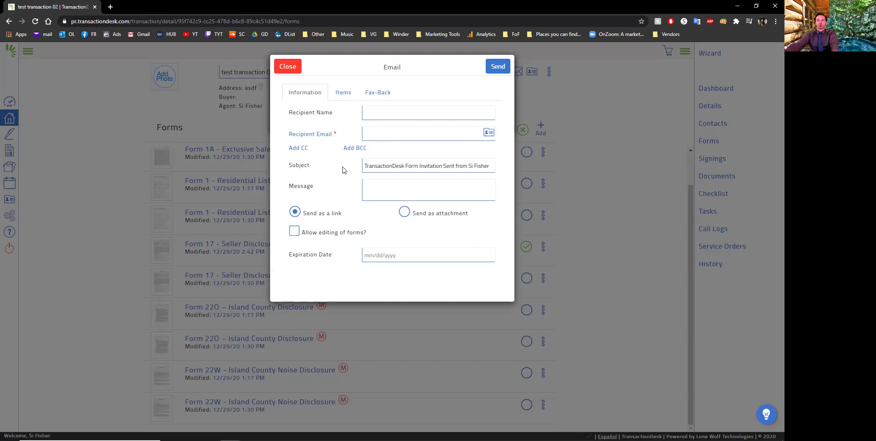
# Add a CC field, allow editing of forms with expiration date 12/30/2020, and close the email without sending.
pyautogui.click(302, 148)
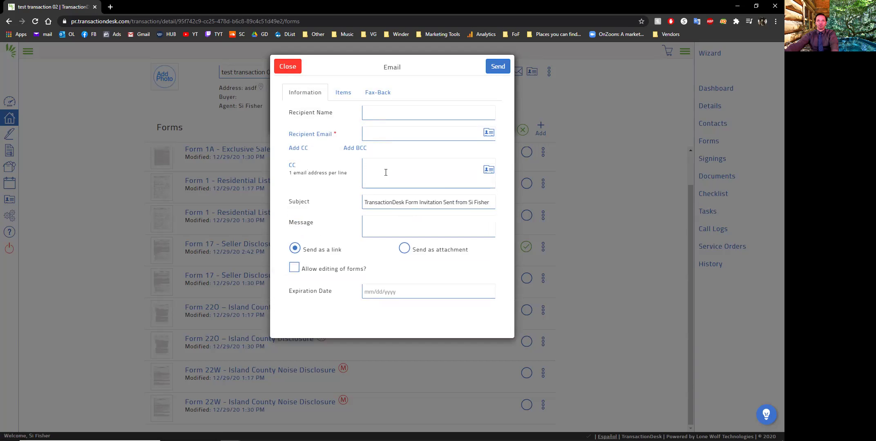
pyautogui.click(383, 223)
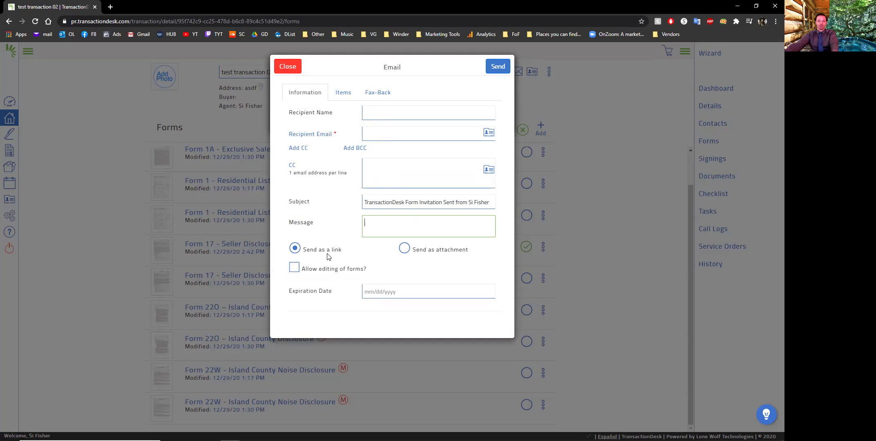
pyautogui.click(294, 267)
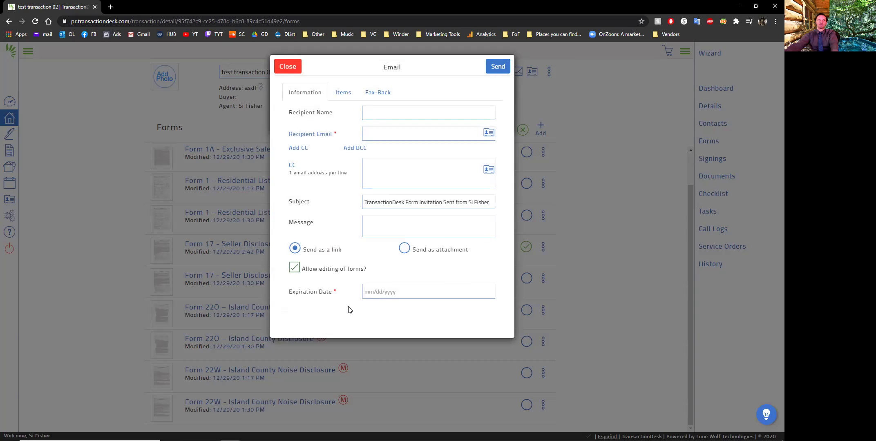
pyautogui.click(386, 292)
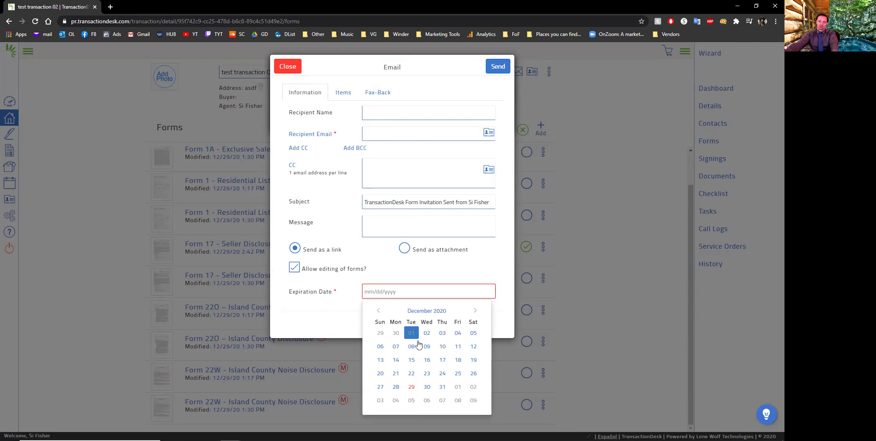
pyautogui.click(427, 387)
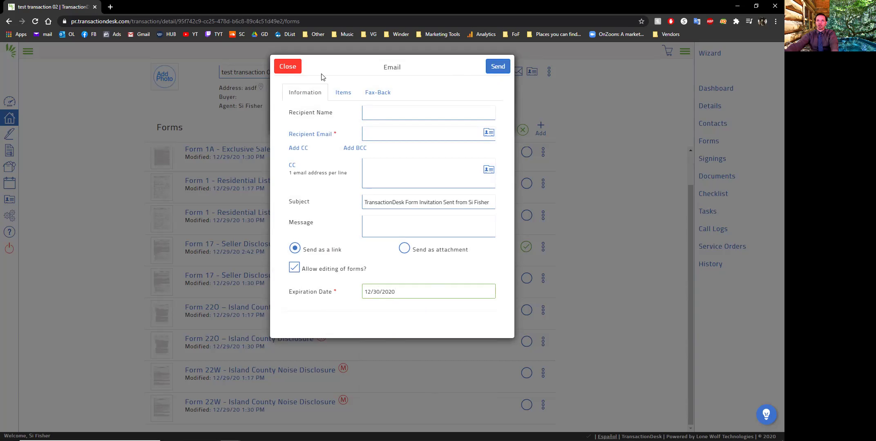
pyautogui.click(293, 71)
pyautogui.click(289, 69)
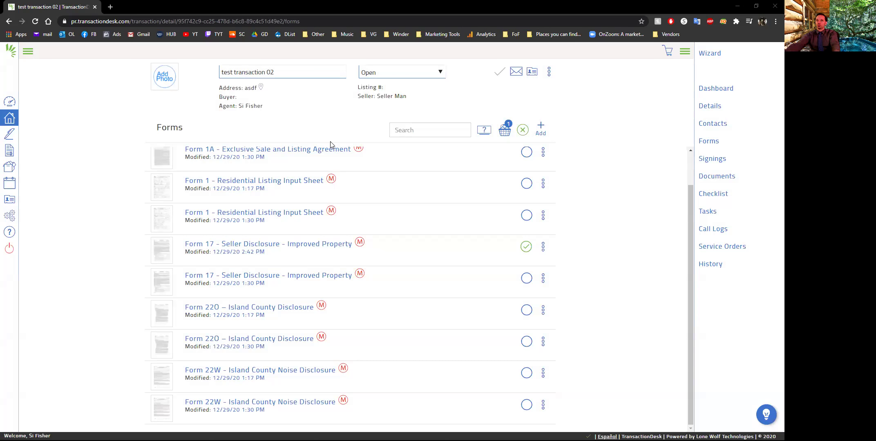
# Switch to the TransactionDesk form invitation in Outlook and open its linked Form 17 - Seller Disclosure - Improved Property.
pyautogui.hotkey('alt', 'Tab')
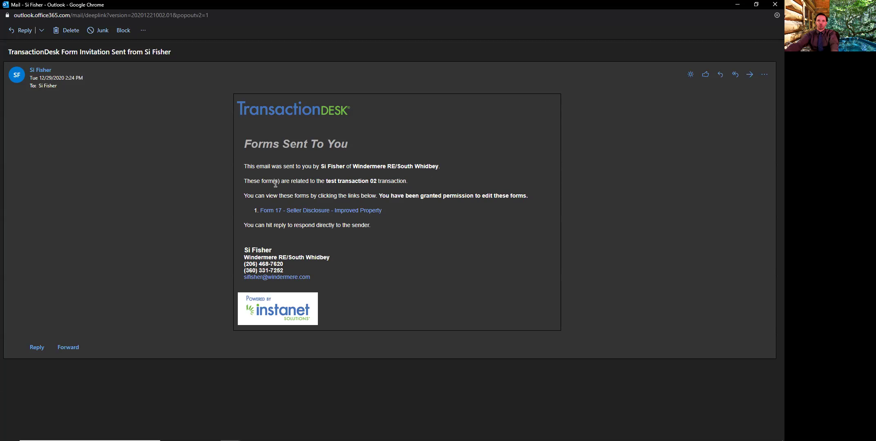
pyautogui.moveTo(380, 196); pyautogui.dragTo(526, 196)
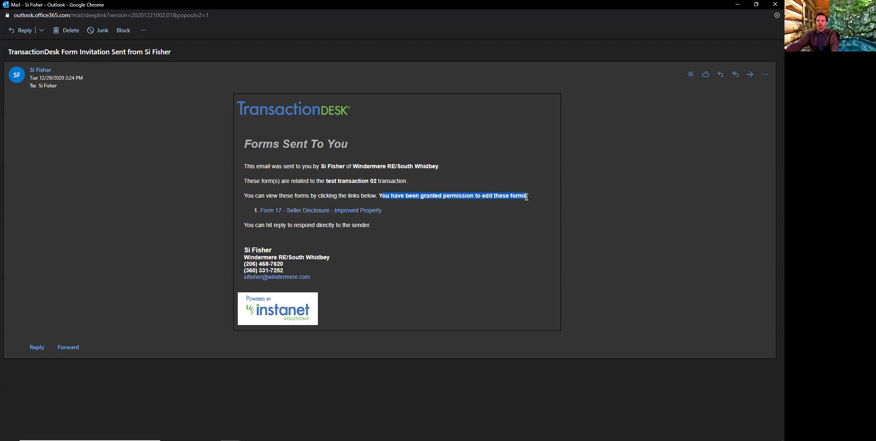
pyautogui.click(485, 209)
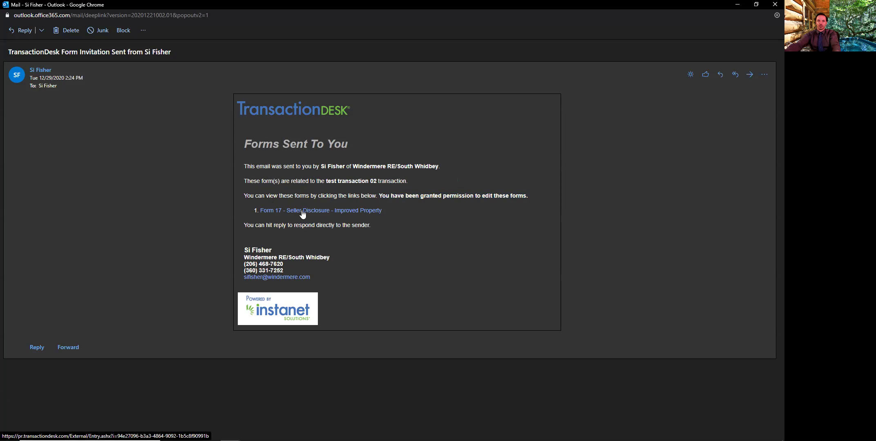
pyautogui.click(302, 212)
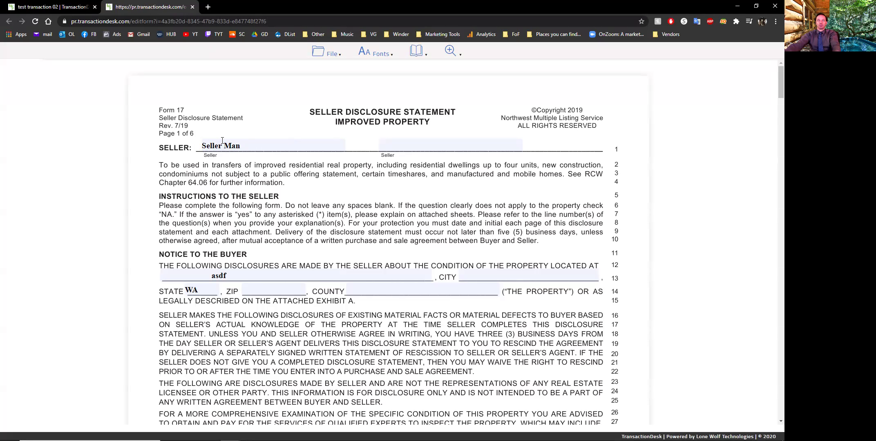
# Replace the property's street address in the Notice to the Buyer section of Form 17.
pyautogui.click(224, 275)
pyautogui.moveTo(225, 275); pyautogui.dragTo(188, 275)
pyautogui.write('12')
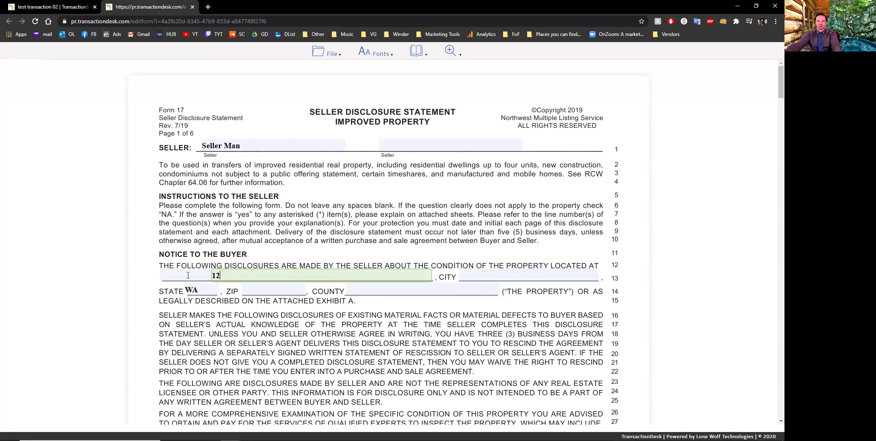
pyautogui.write('3 M')
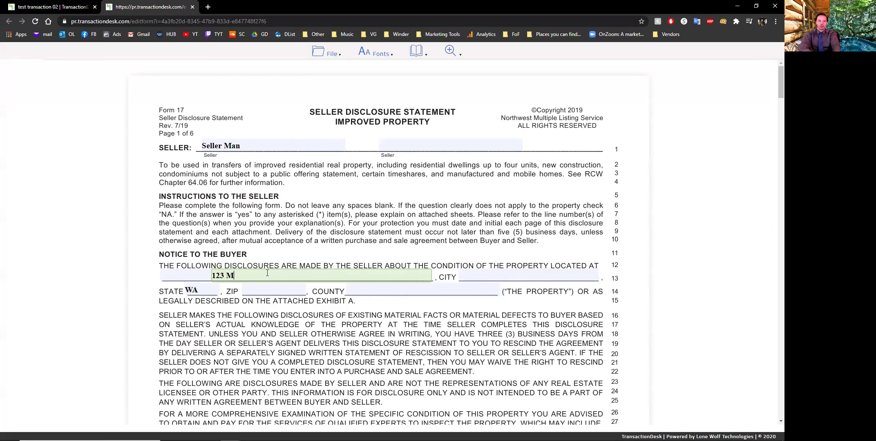
pyautogui.write('ain ST')
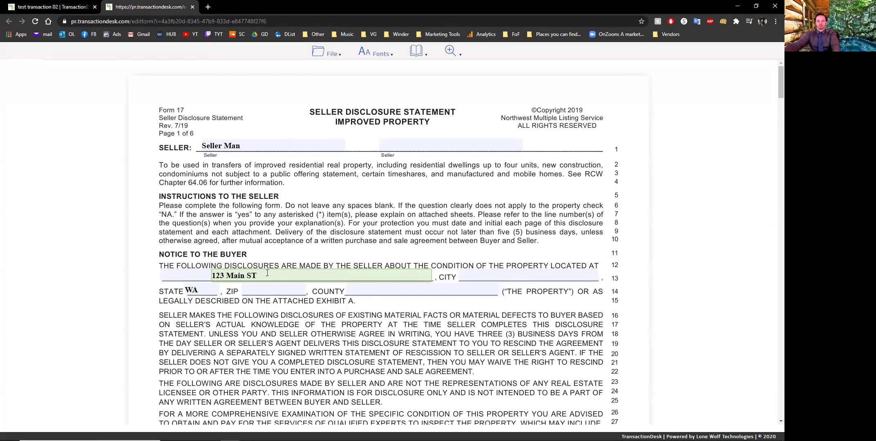
pyautogui.scroll(-1, 255, 287)
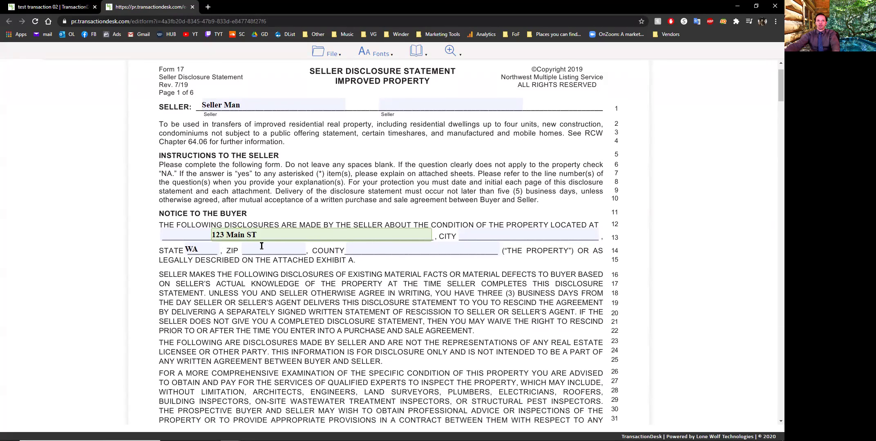
# Answer Yes to Title questions E, F, G and H in Form 17's Seller's Disclosures section.
pyautogui.scroll(-5, 247, 256)
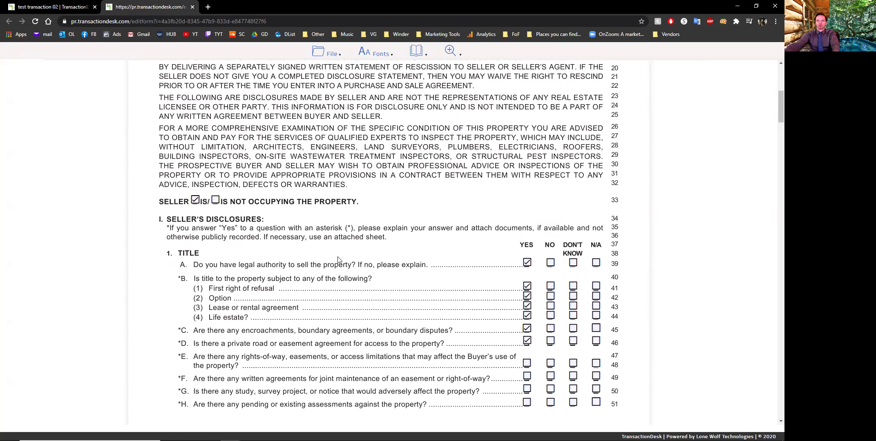
pyautogui.scroll(-3, 489, 269)
pyautogui.click(528, 241)
pyautogui.click(528, 253)
pyautogui.click(527, 266)
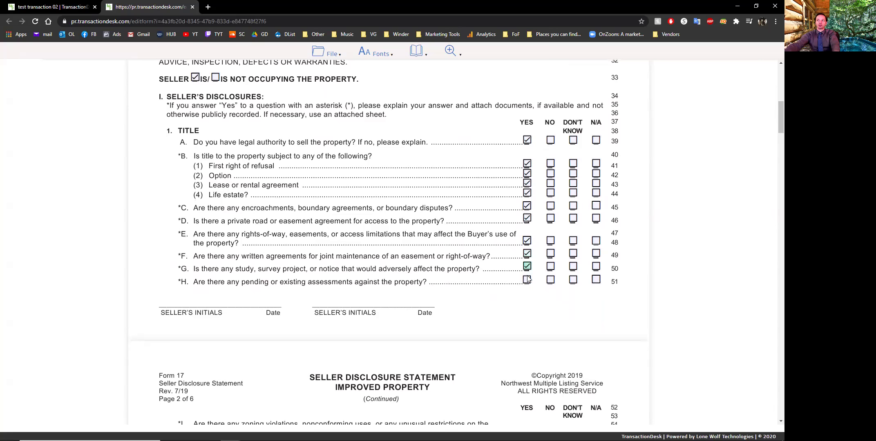
pyautogui.click(528, 280)
# Save the filled-out Form 17 and exit the form editor.
pyautogui.scroll(10, 409, 288)
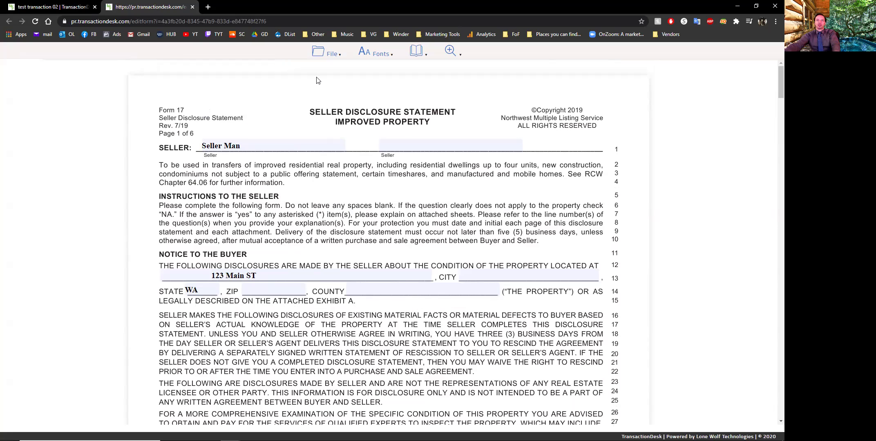
pyautogui.click(330, 54)
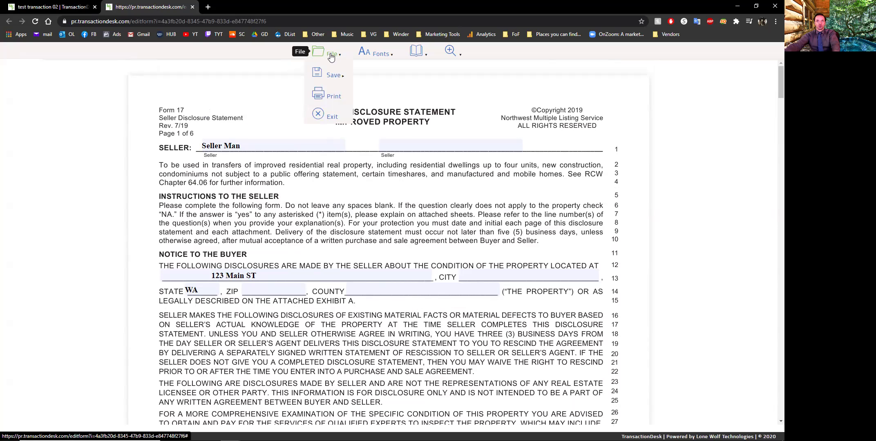
pyautogui.moveTo(331, 76)
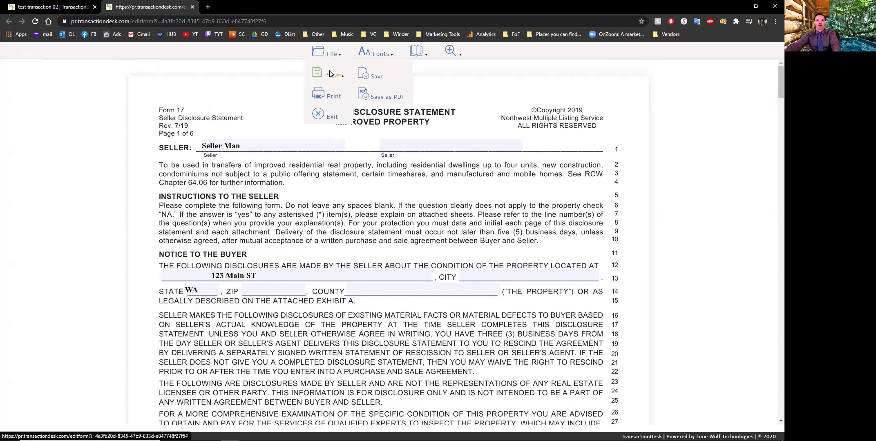
pyautogui.click(372, 76)
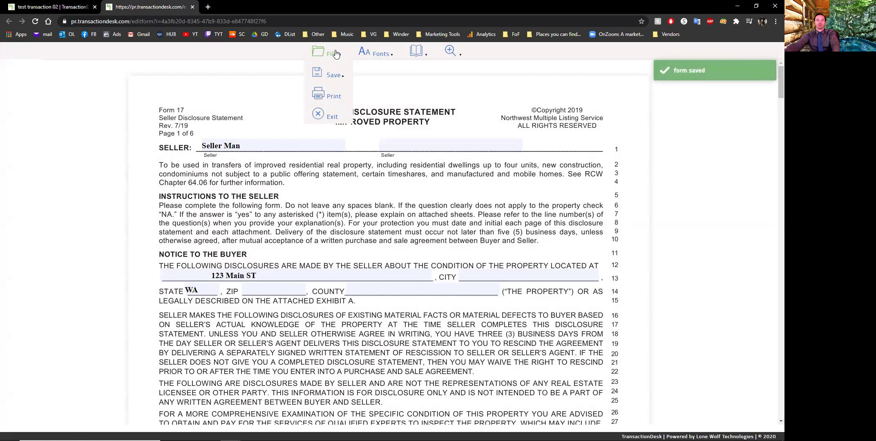
pyautogui.click(331, 117)
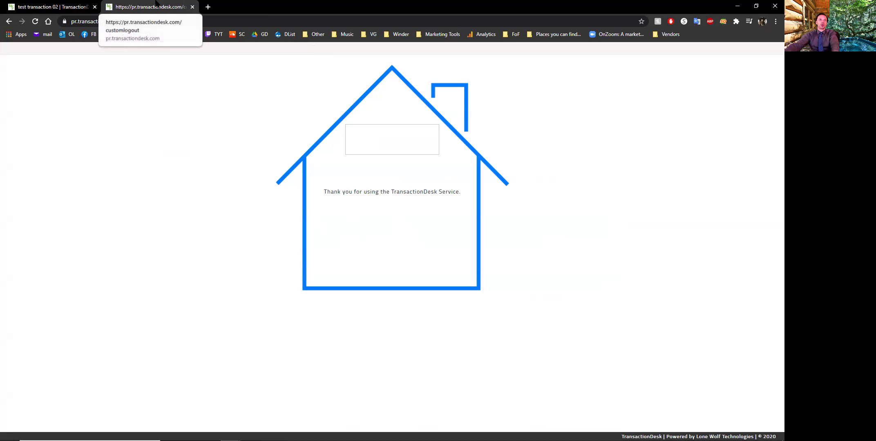
# Return to the transaction's forms, open the Form 17 modified at 2:42 PM, check the seller's address and Title answers, and close it.
pyautogui.click(70, 4)
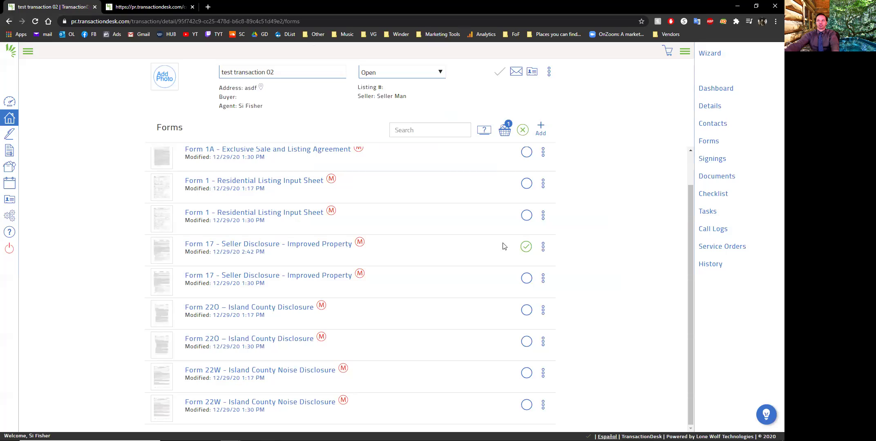
pyautogui.click(526, 246)
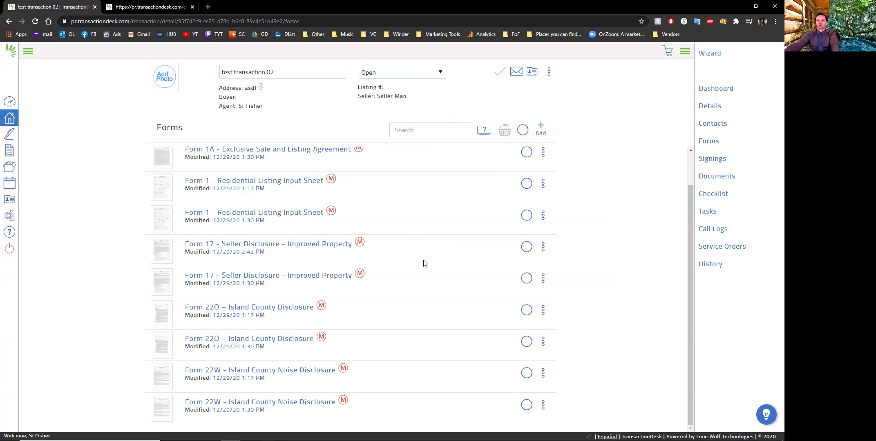
pyautogui.click(260, 245)
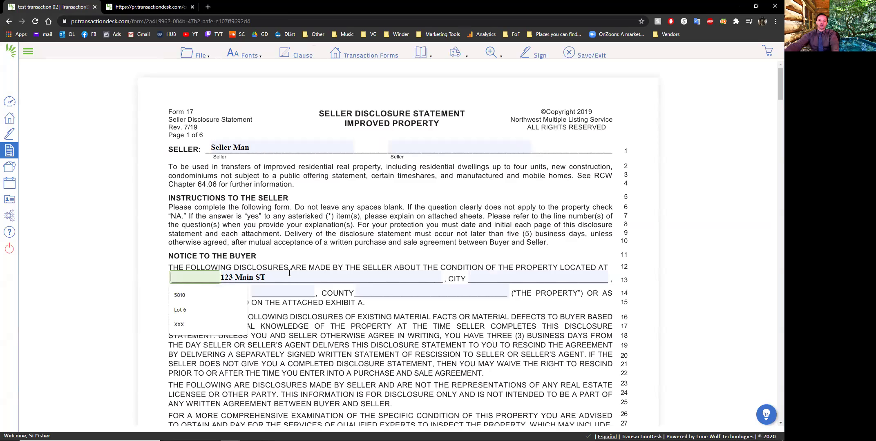
pyautogui.scroll(-9, 318, 265)
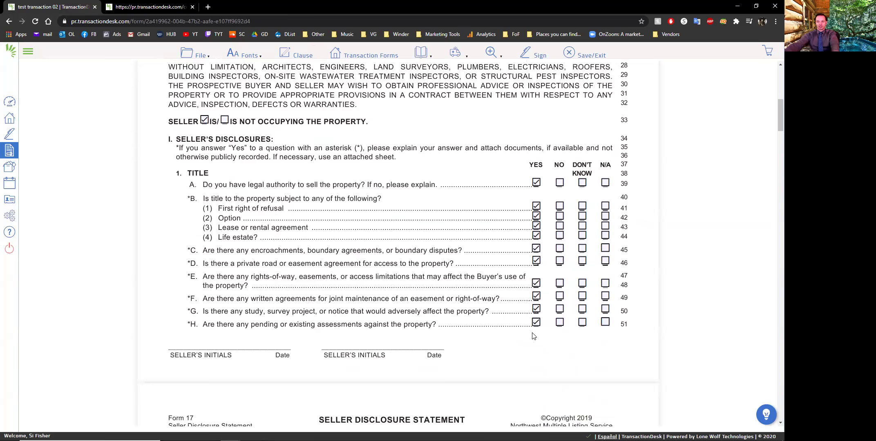
pyautogui.scroll(9, 408, 306)
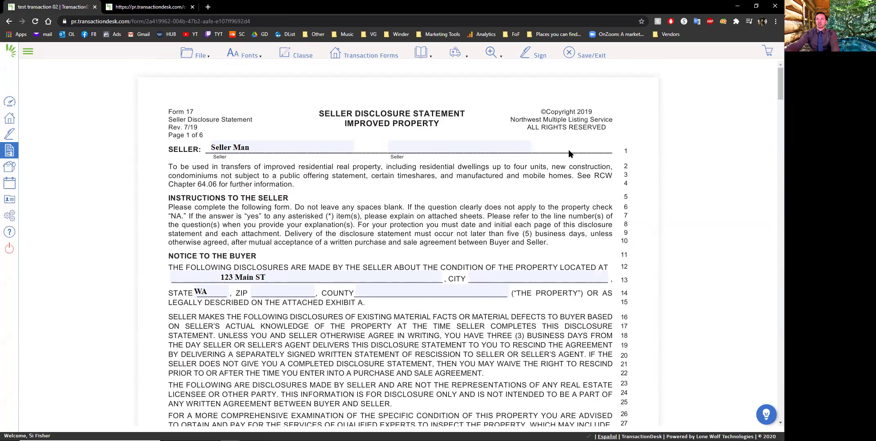
pyautogui.click(593, 58)
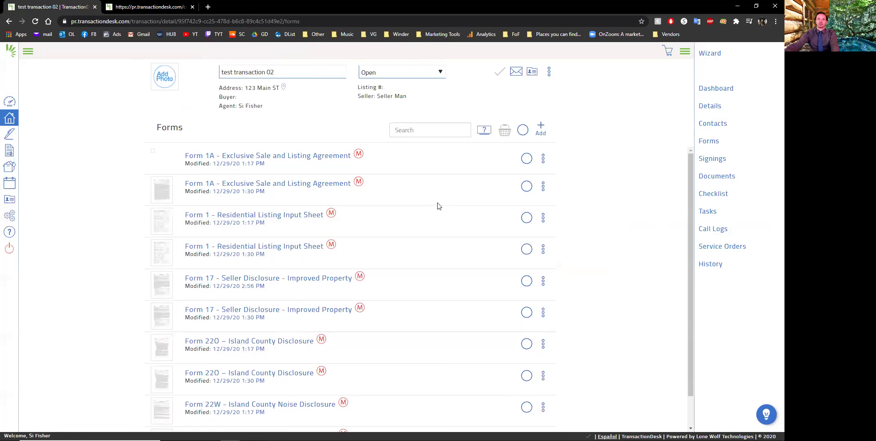
# Delete the existing form 17 signing from the transaction's signings.
pyautogui.scroll(-1, 418, 243)
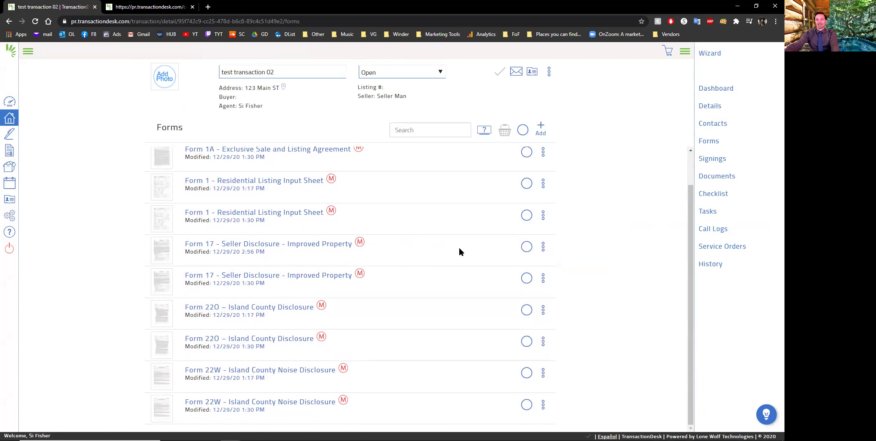
pyautogui.click(717, 159)
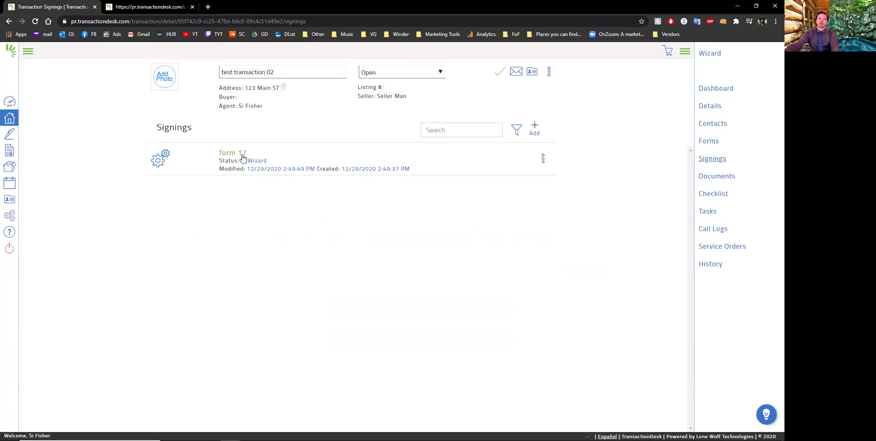
pyautogui.click(543, 159)
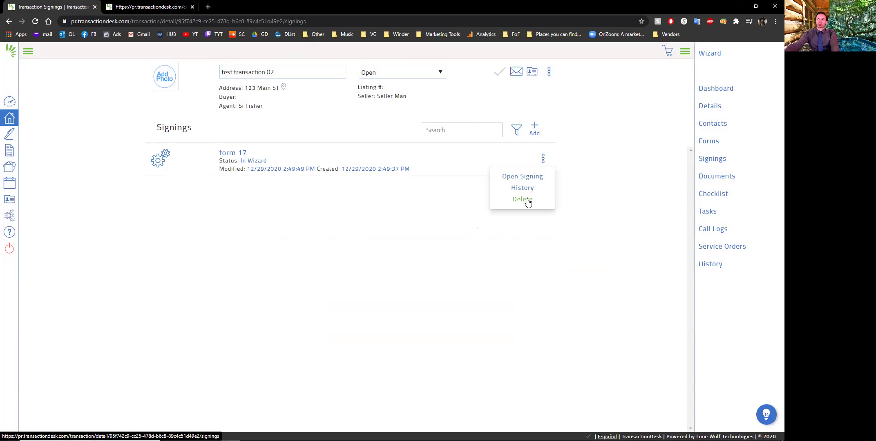
pyautogui.click(527, 202)
pyautogui.click(500, 69)
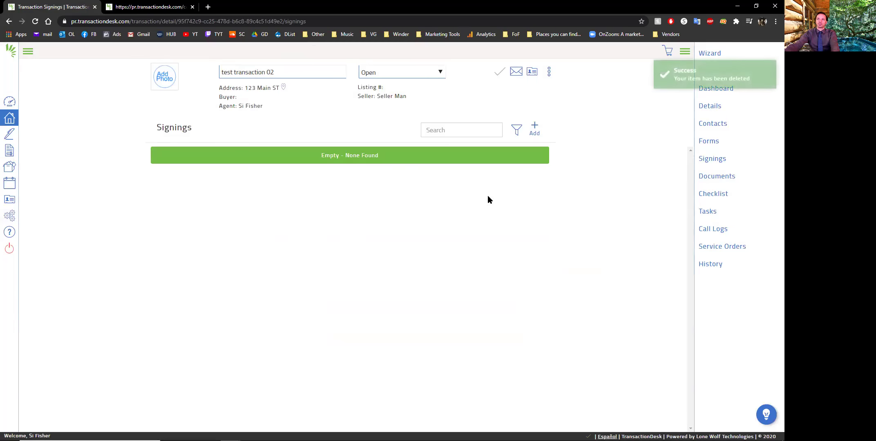
# Create a new signing named "form 17" in the transaction and go to its setup.
pyautogui.click(534, 127)
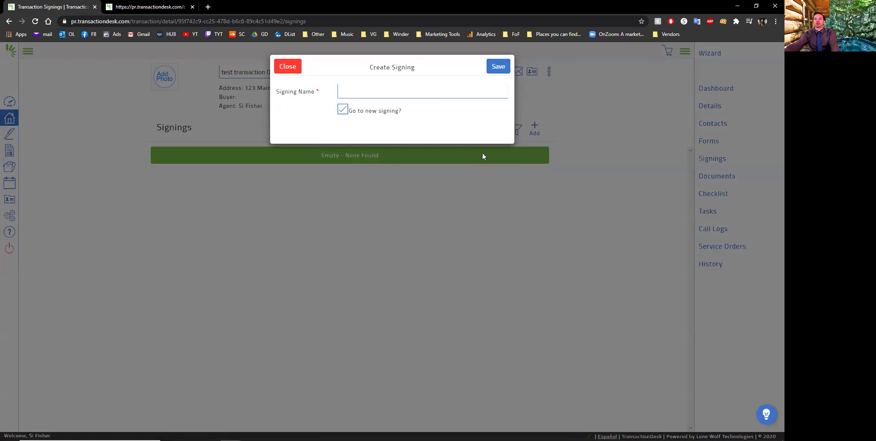
pyautogui.click(356, 94)
pyautogui.write('Form')
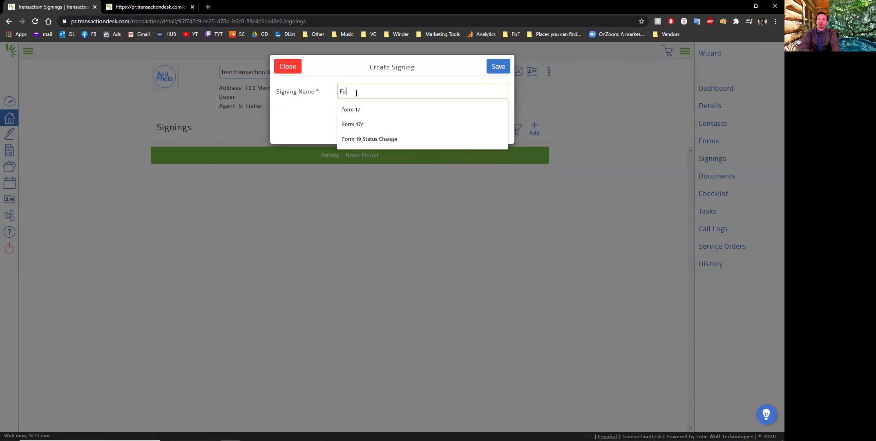
pyautogui.click(365, 109)
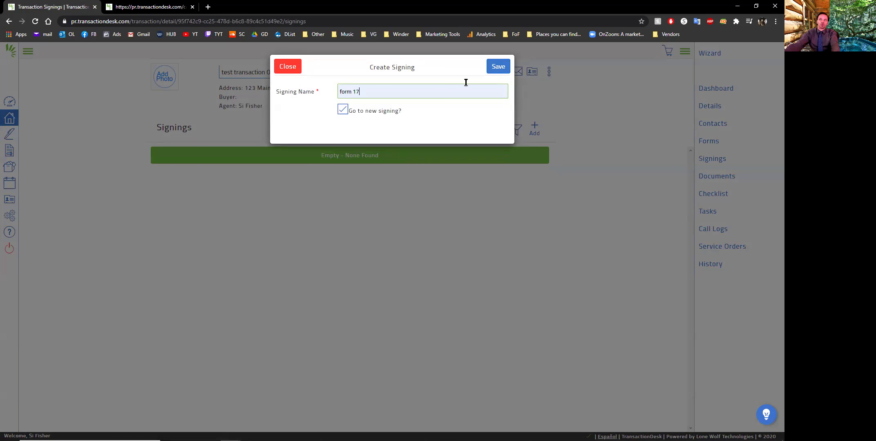
pyautogui.click(497, 65)
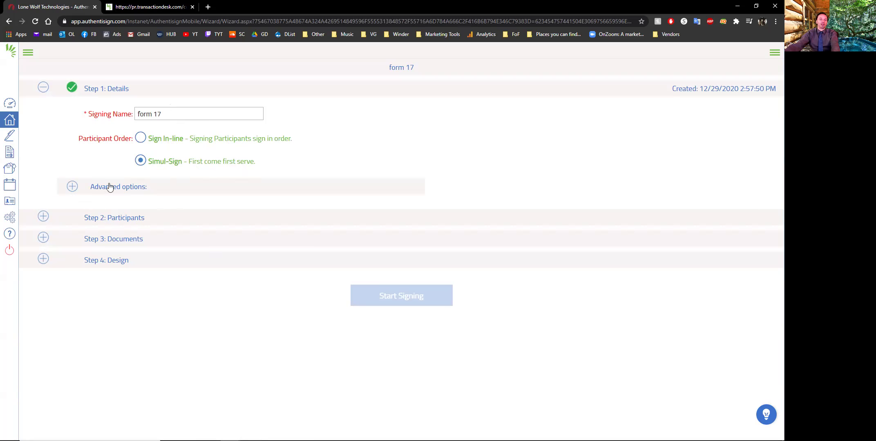
# Add the transaction's seller to the signing as a Remote Signer.
pyautogui.click(122, 219)
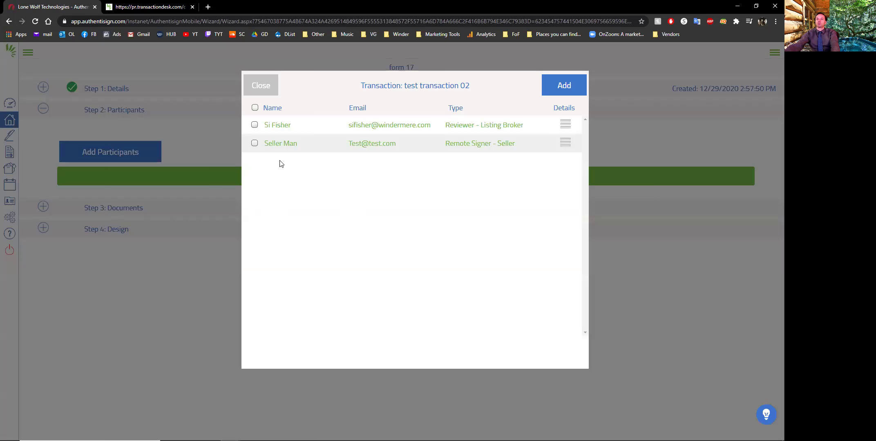
pyautogui.click(254, 144)
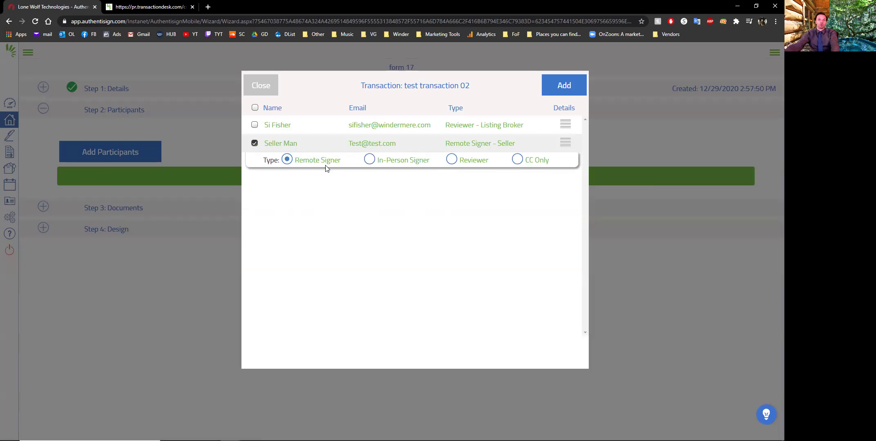
pyautogui.click(562, 86)
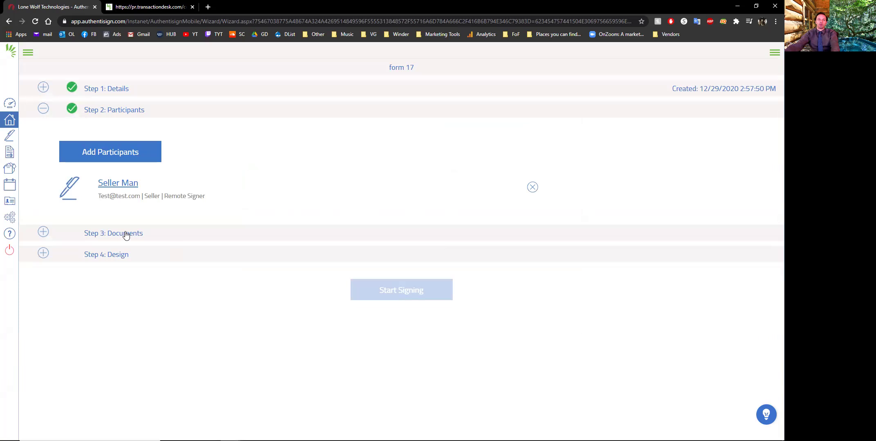
# Add the first-listed Form 17 - Seller Disclosure - Improved Property to the signing documents and preview its pages.
pyautogui.click(127, 234)
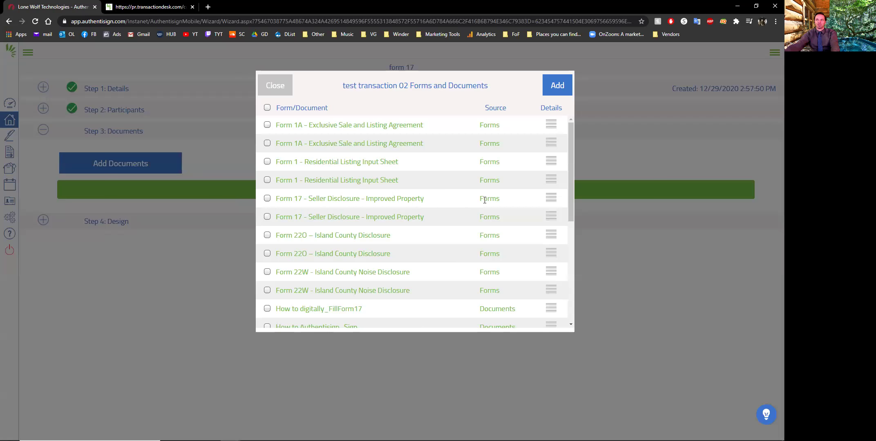
pyautogui.click(267, 199)
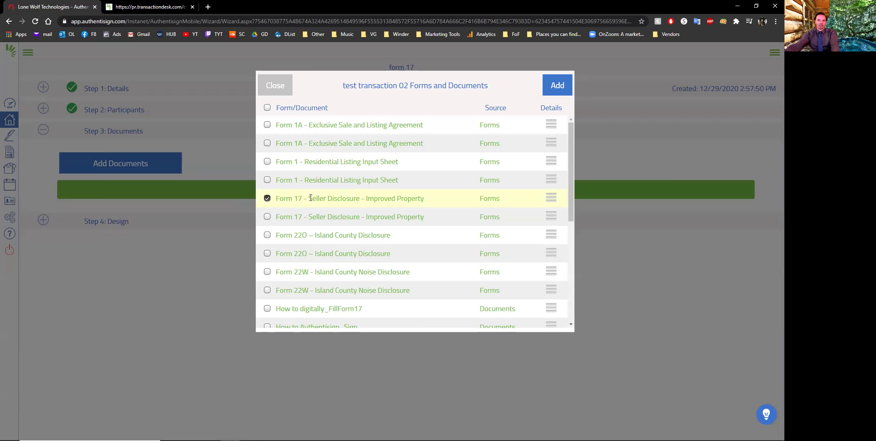
pyautogui.click(556, 86)
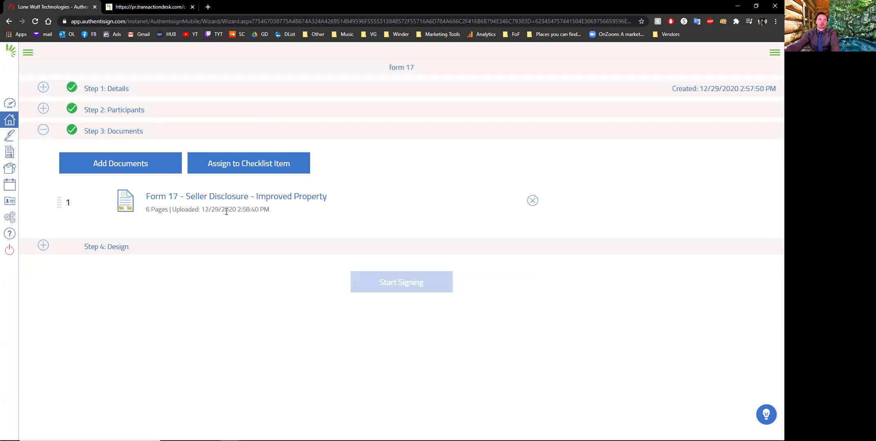
pyautogui.click(228, 198)
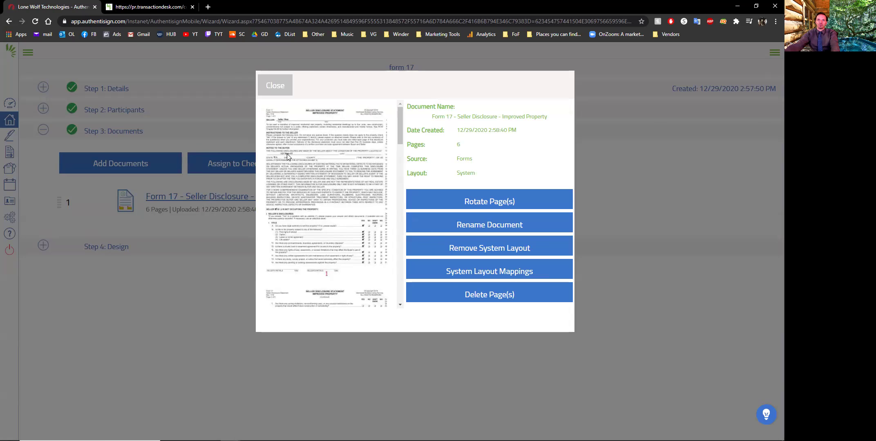
pyautogui.click(274, 87)
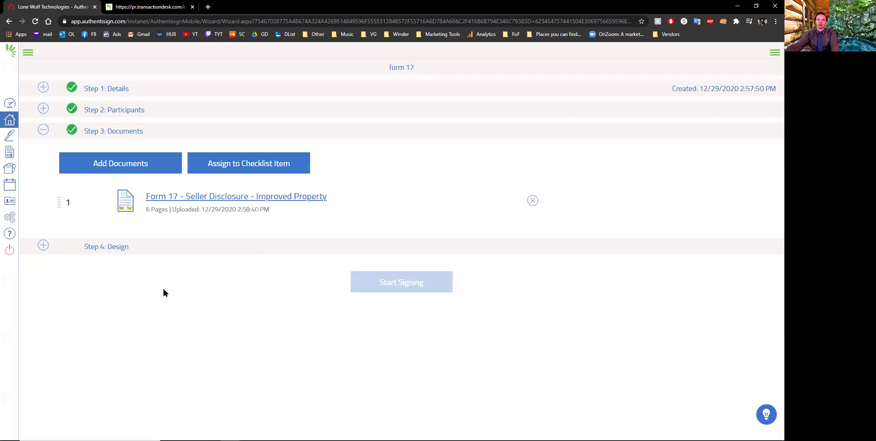
# Review the seller's initials, date and signature placements throughout Form 17's design, and complete the signing setup without sending invitations.
pyautogui.click(114, 251)
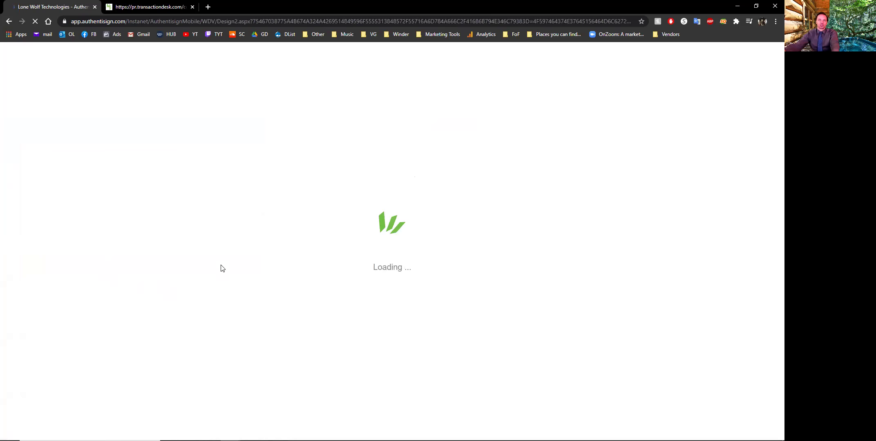
pyautogui.scroll(-2, 50, 234)
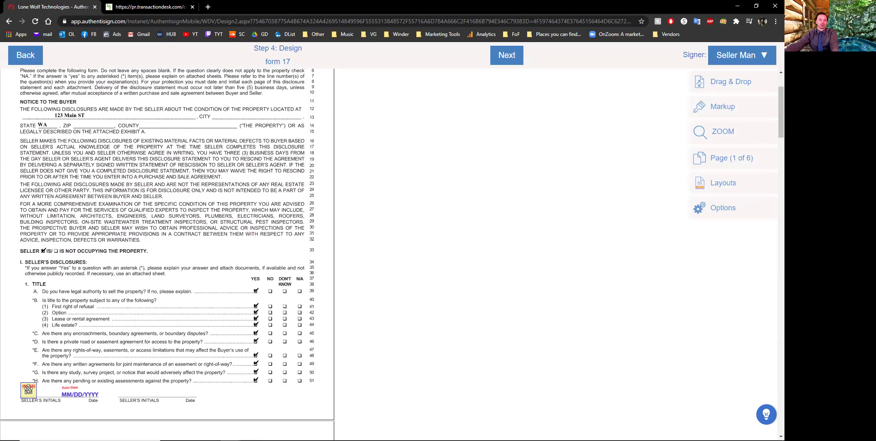
pyautogui.scroll(-1, 70, 371)
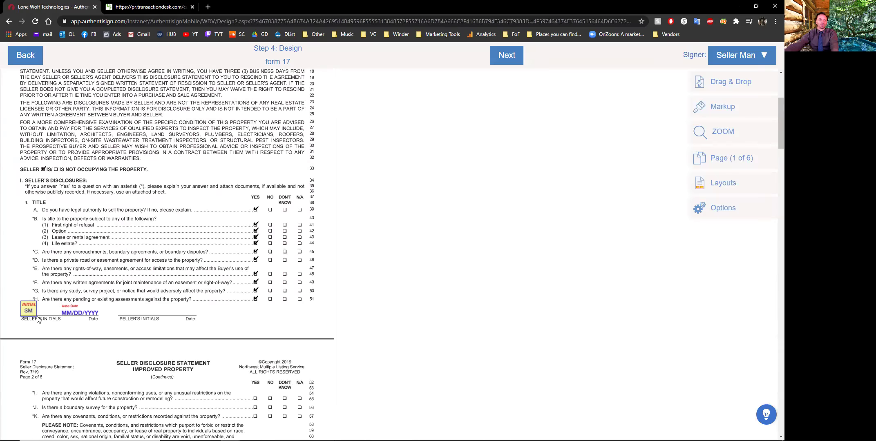
pyautogui.scroll(-2, 25, 314)
pyautogui.scroll(-5, 79, 266)
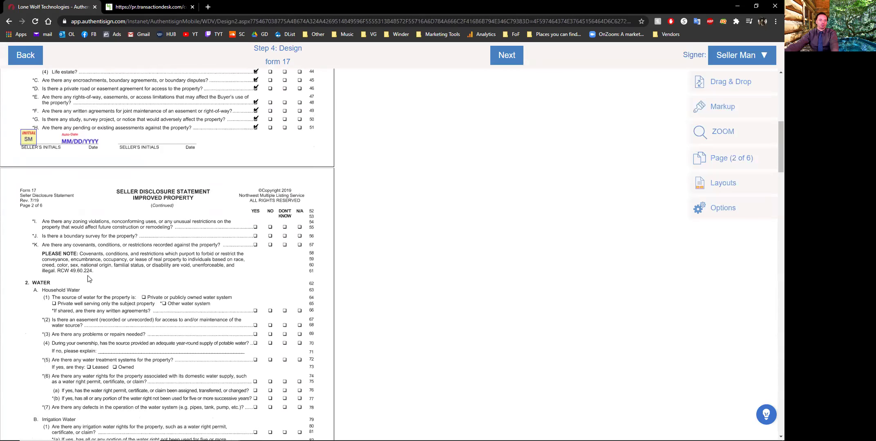
pyautogui.scroll(-10, 77, 299)
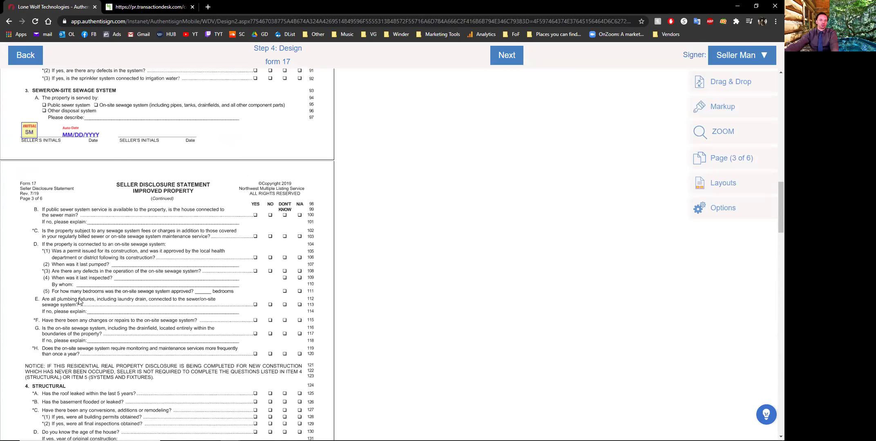
pyautogui.scroll(-15, 57, 286)
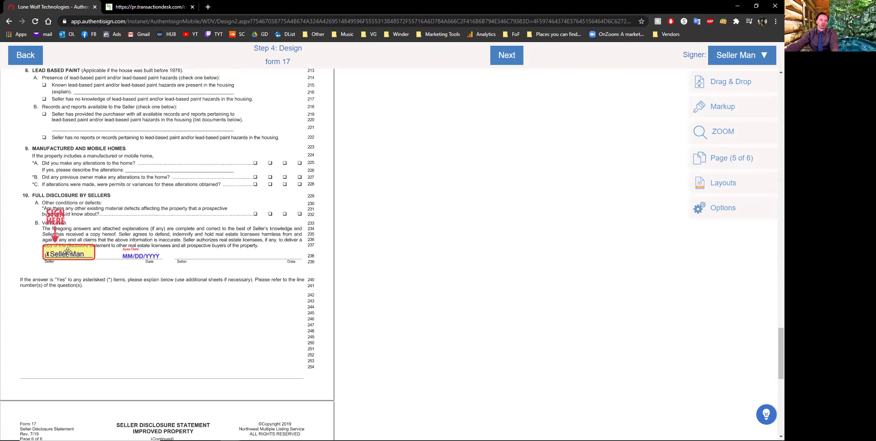
pyautogui.scroll(-10, 71, 314)
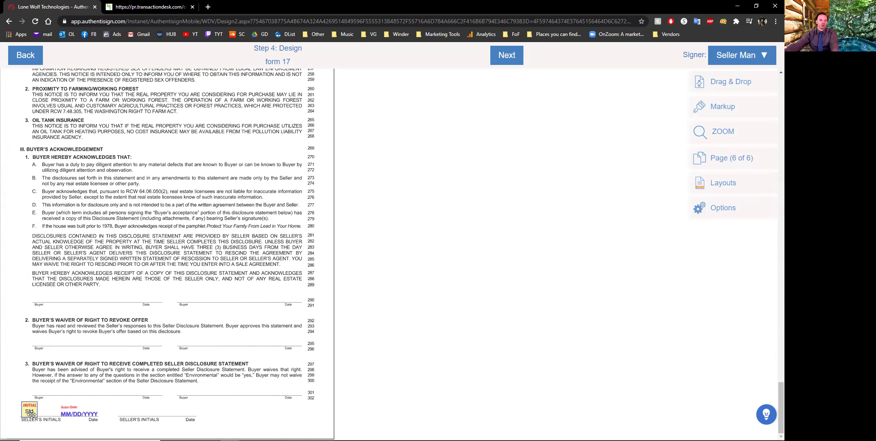
pyautogui.click(502, 60)
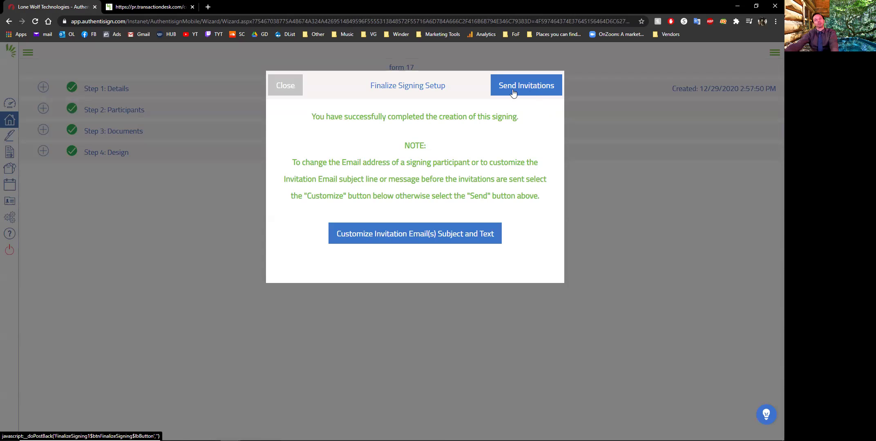
pyautogui.click(290, 90)
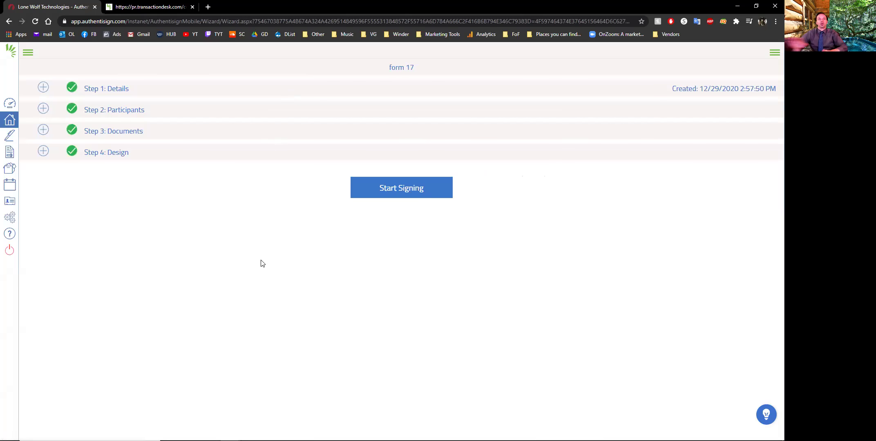